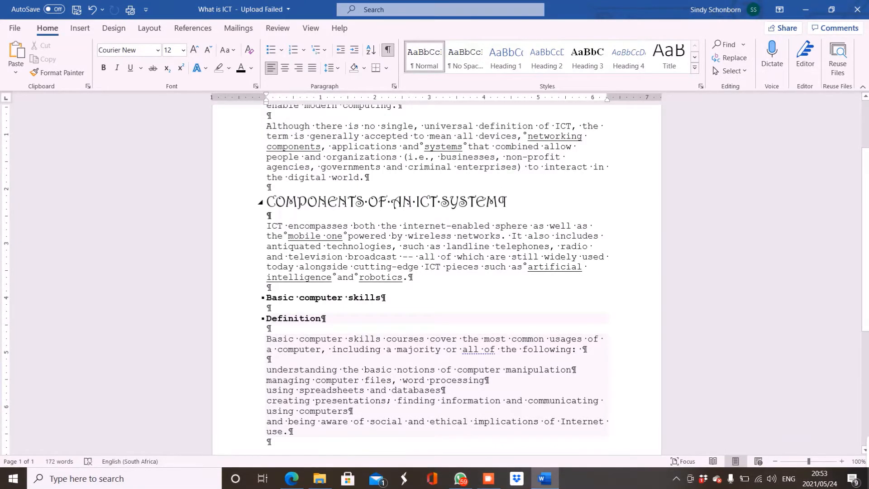
- Format the five skill lines under the Definition section as a bulleted list with check mark bullets
click(275, 203)
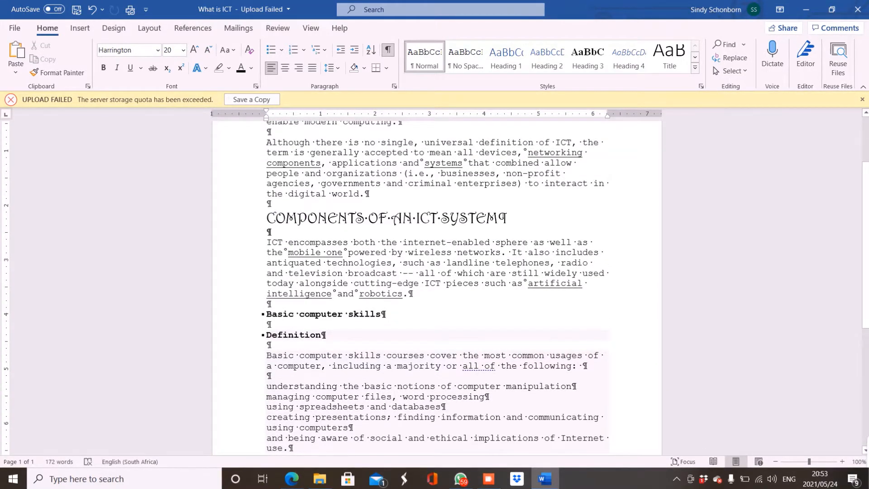
click(861, 99)
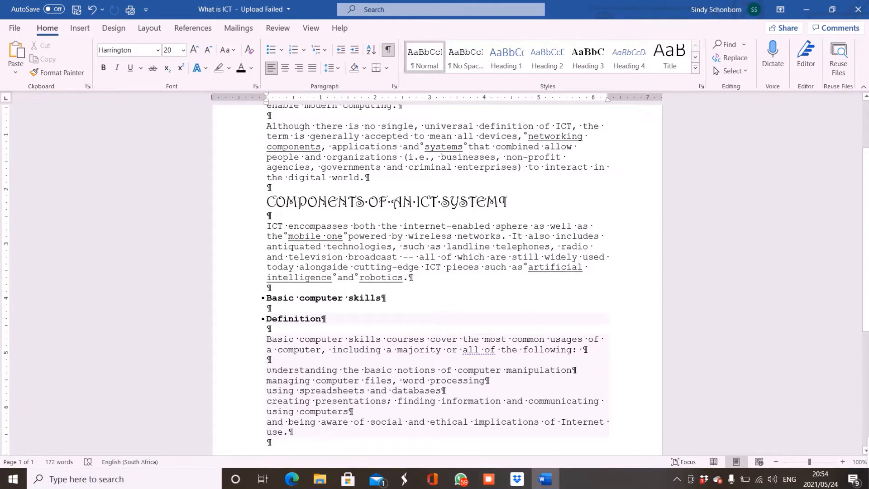
drag(267, 371, 299, 432)
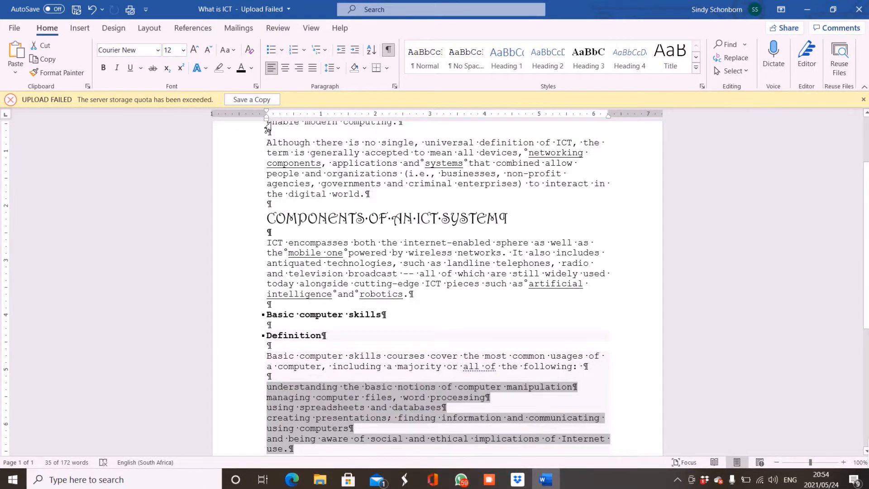
click(284, 53)
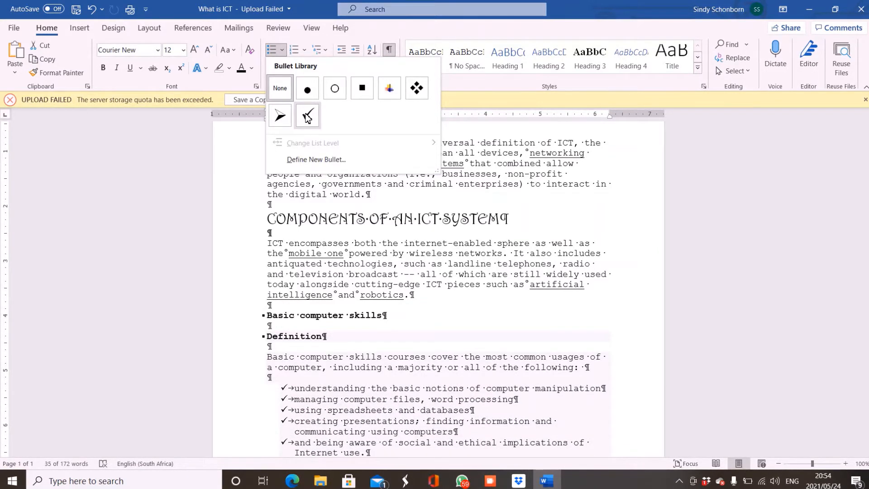
click(307, 117)
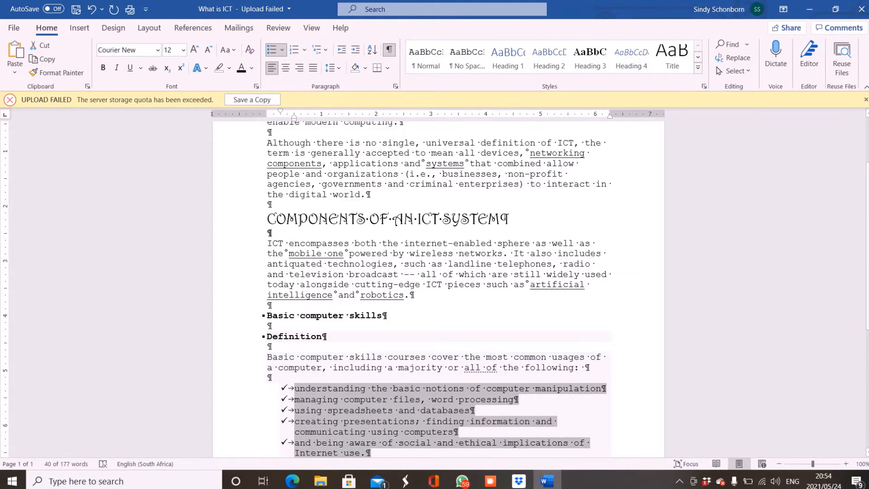
- Decrease the indent of the check mark list by one level and remove its bullets
scroll(438, 290, down, 4)
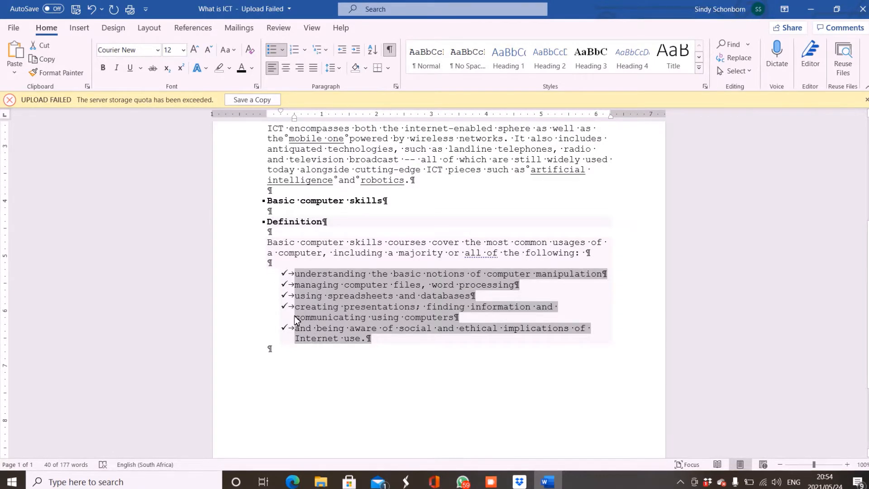
click(343, 50)
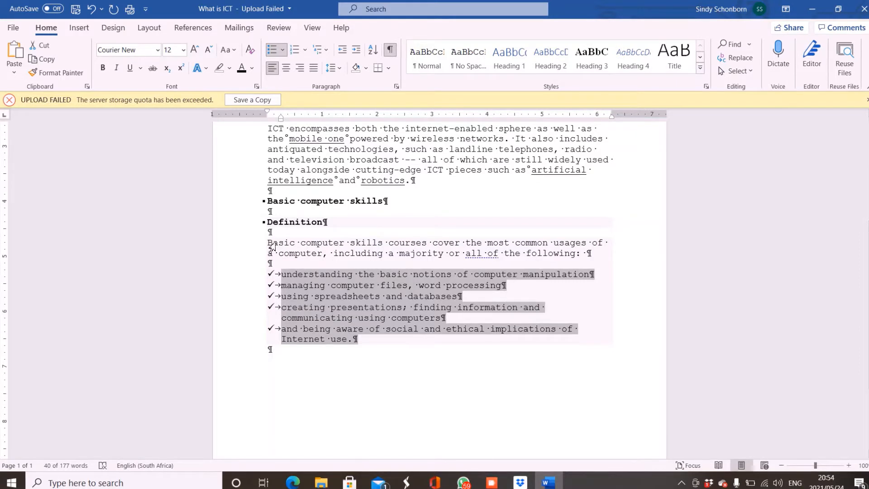
click(283, 51)
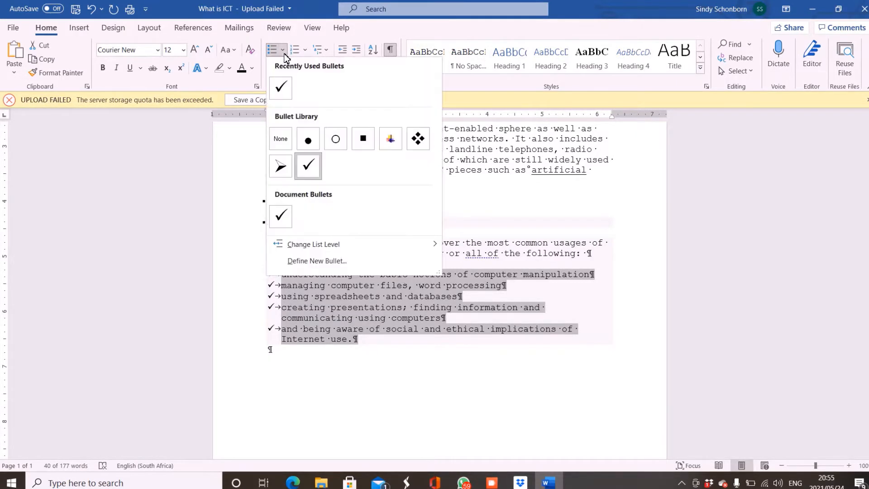
click(281, 139)
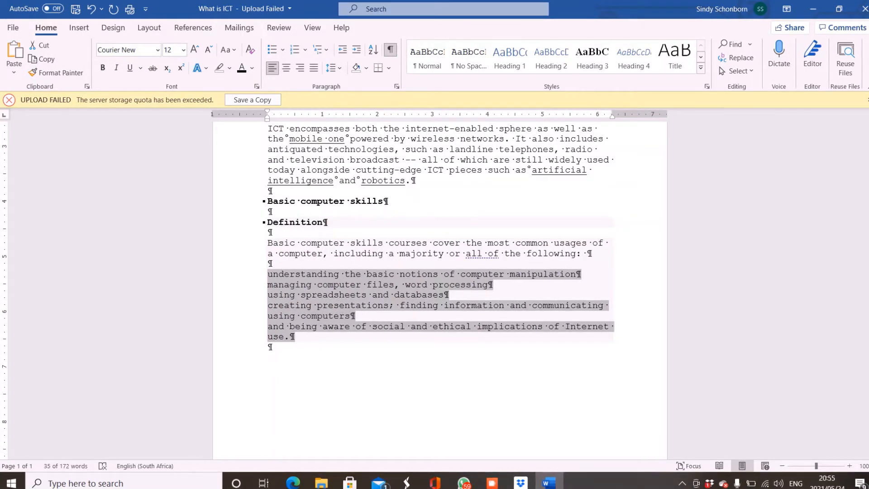
- Apply the 1., 1.1., 1.1.1. multilevel numbering to the five skill lines and preview it without formatting marks
click(306, 51)
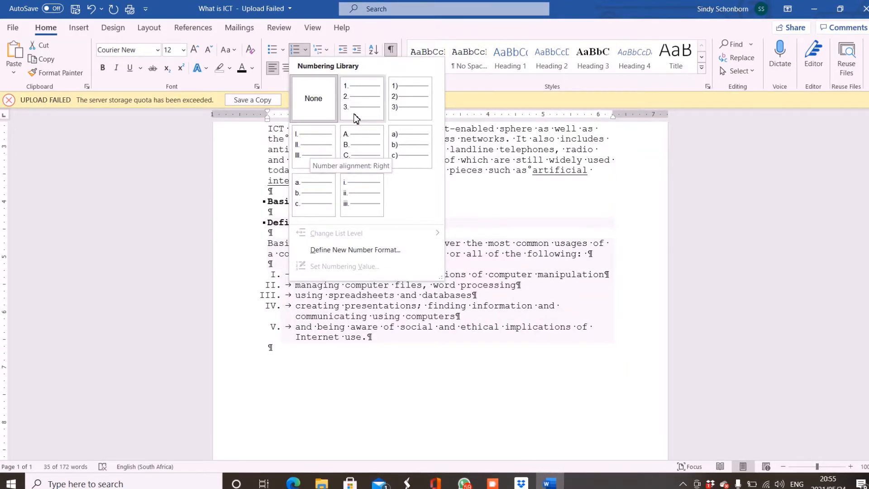
click(326, 52)
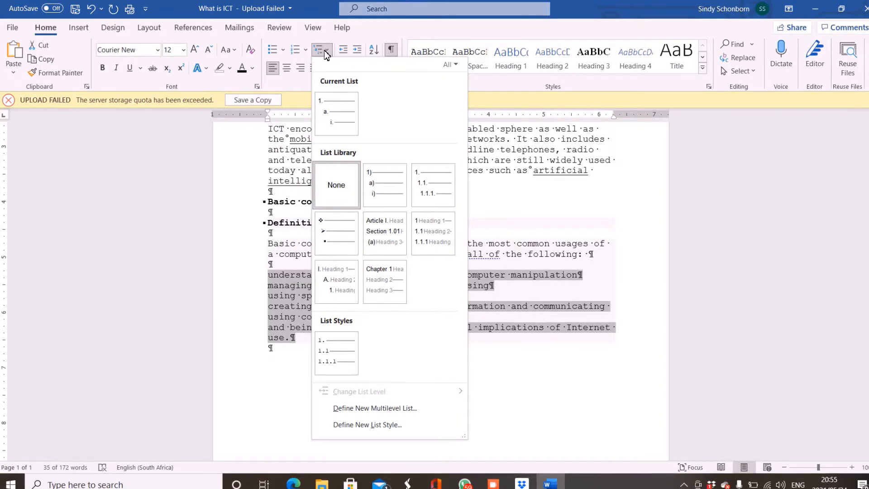
mouse_move(432, 186)
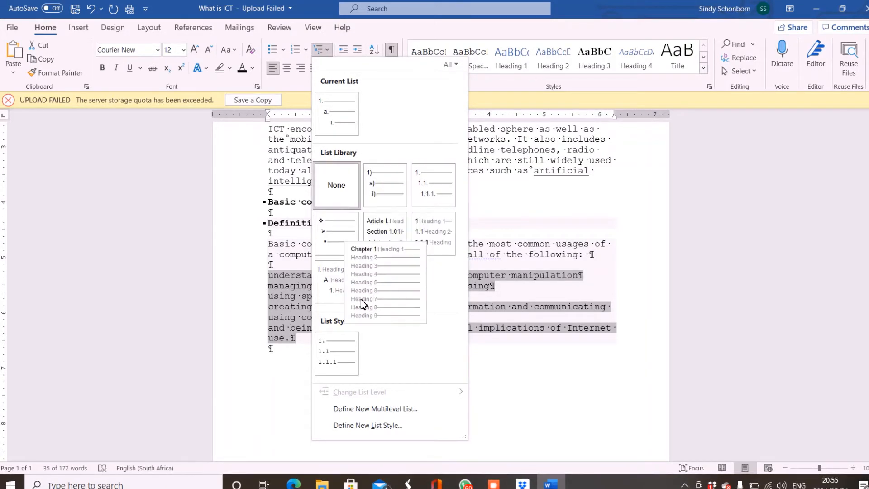
mouse_move(337, 353)
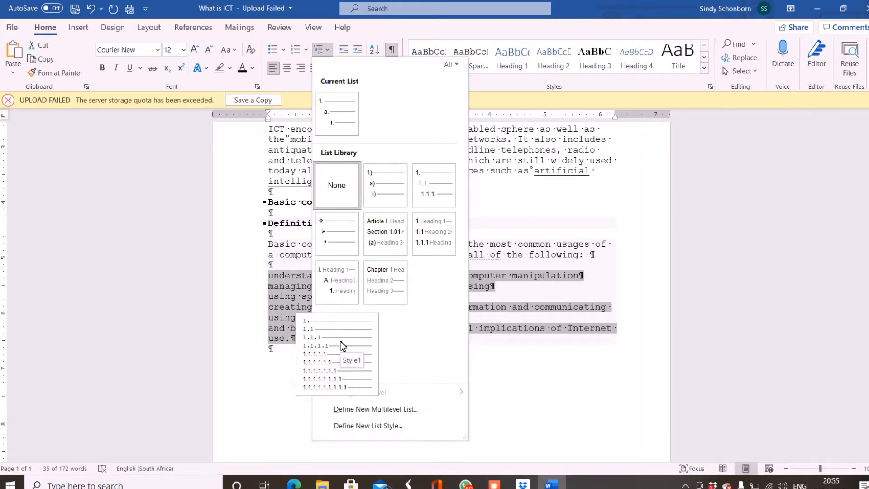
click(428, 187)
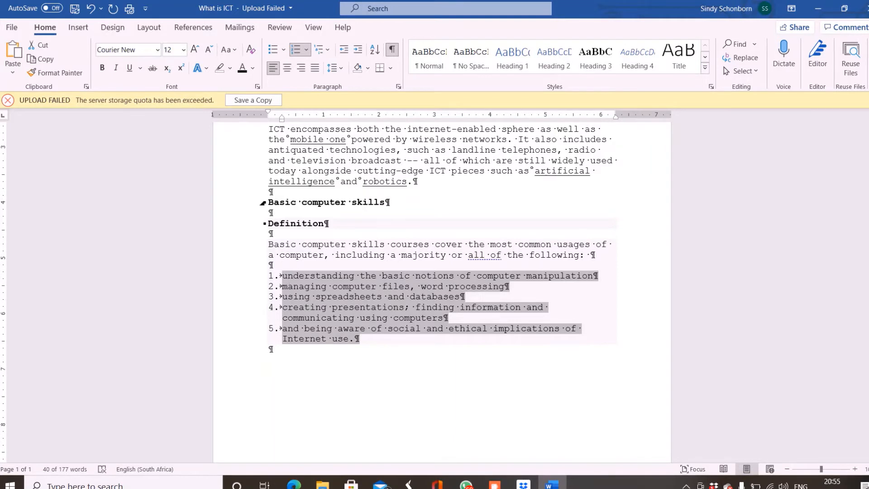
click(393, 49)
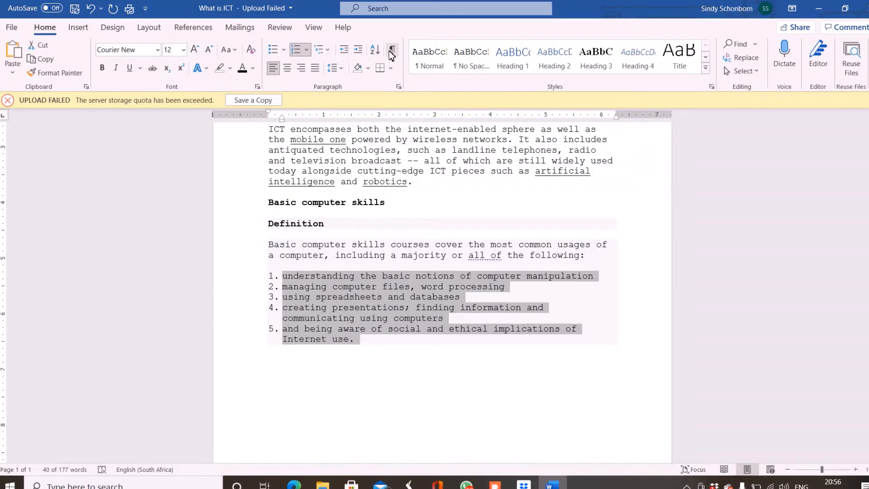
click(391, 54)
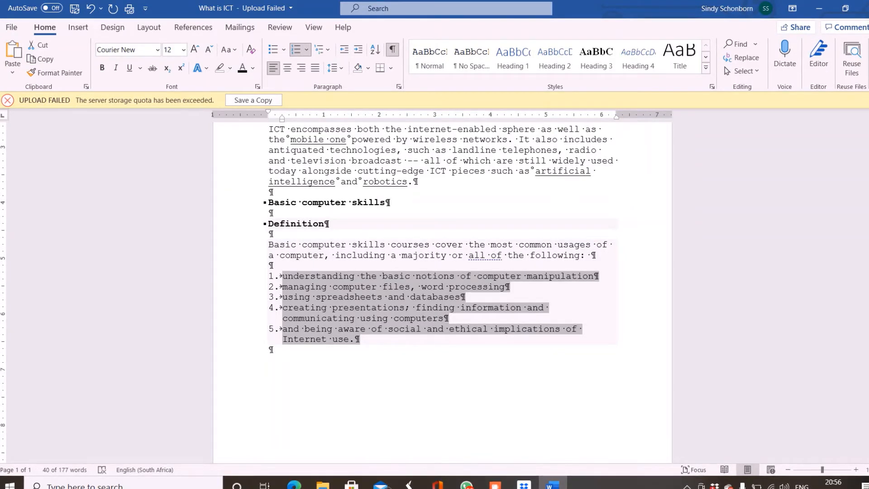
- Replace the numbering of the five skill lines with the Style1 list style and preview it without formatting marks
click(306, 50)
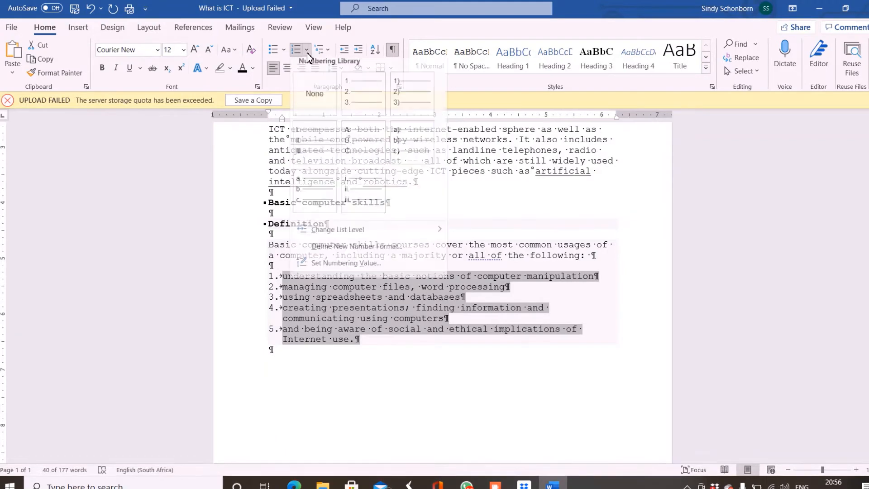
click(314, 100)
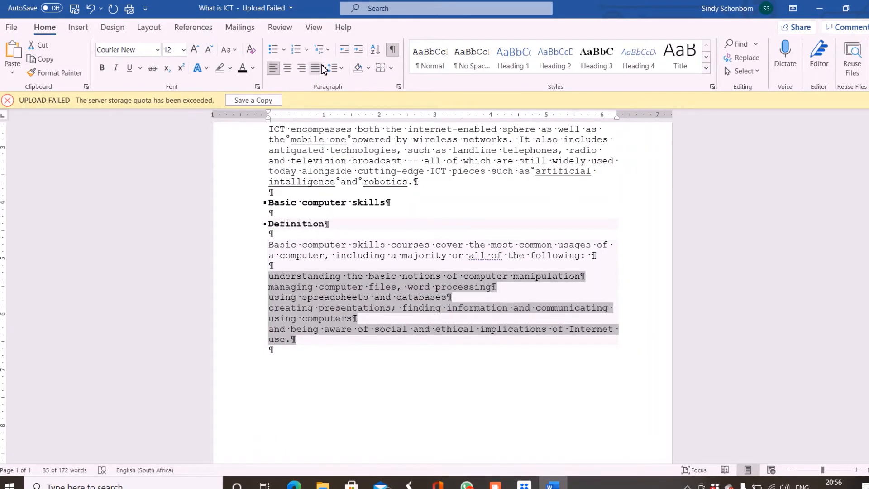
click(321, 50)
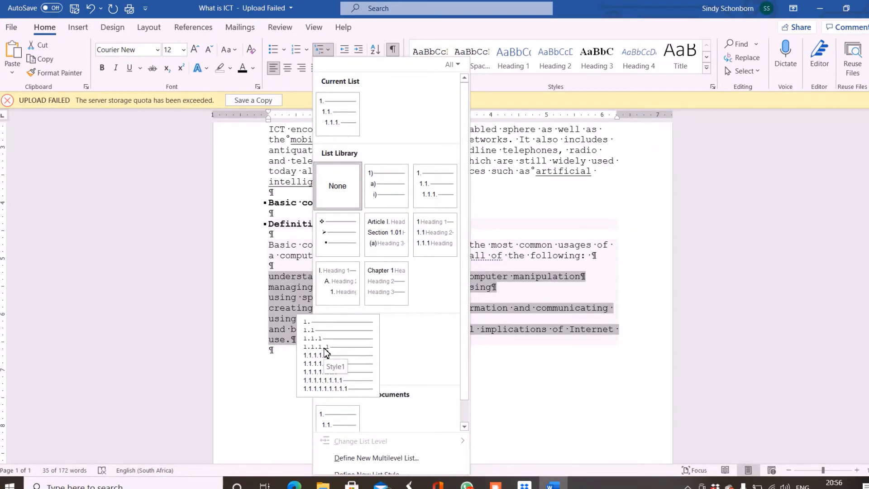
click(326, 352)
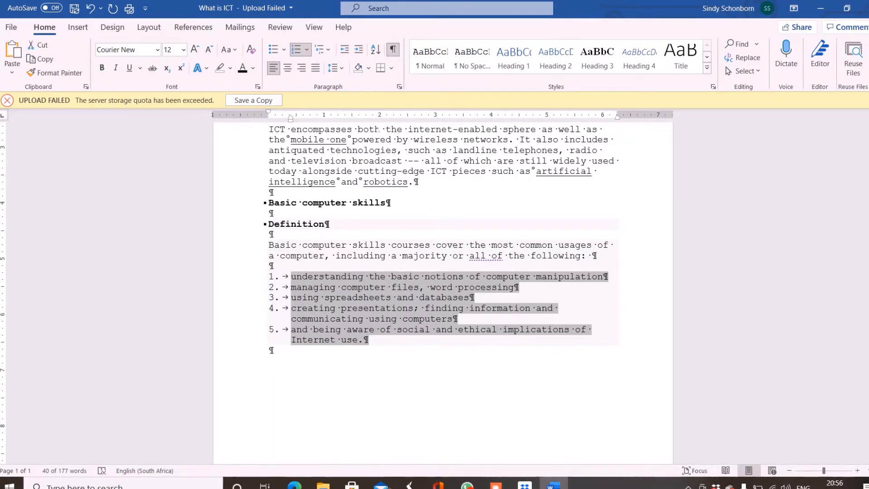
click(393, 50)
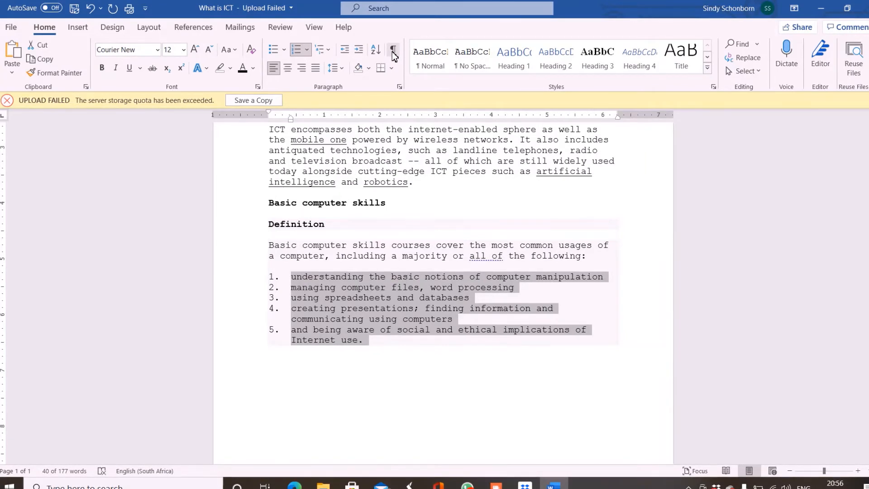
click(392, 51)
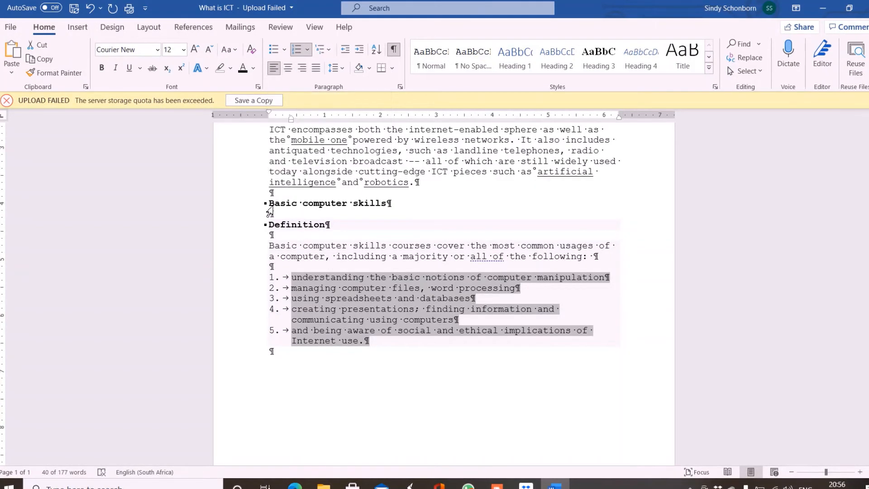
- Center the "Basic computer skills" heading and switch it to right alignment
click(271, 207)
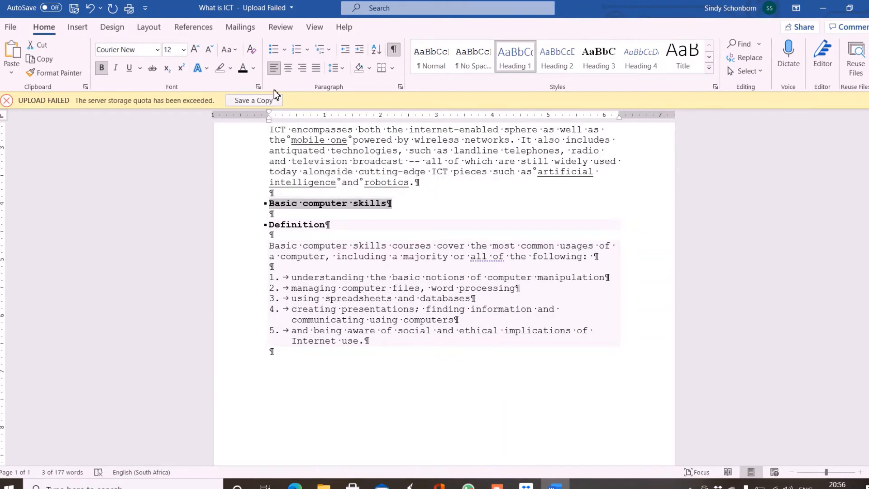
click(286, 73)
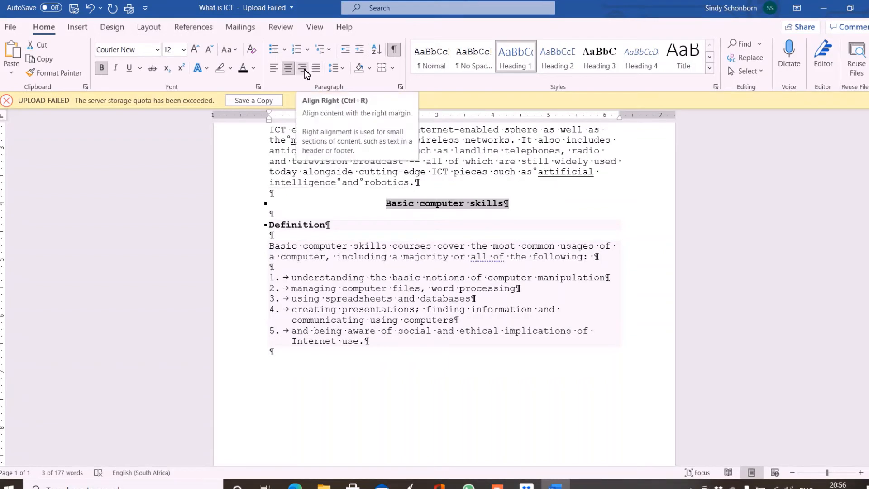
click(302, 68)
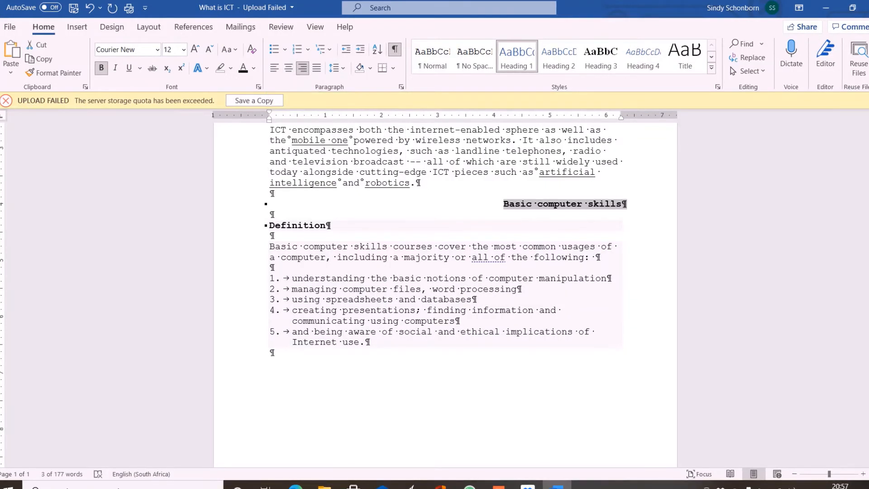
- Justify the paragraph beneath the "Components of an ICT system" heading
scroll(264, 182, up, 2)
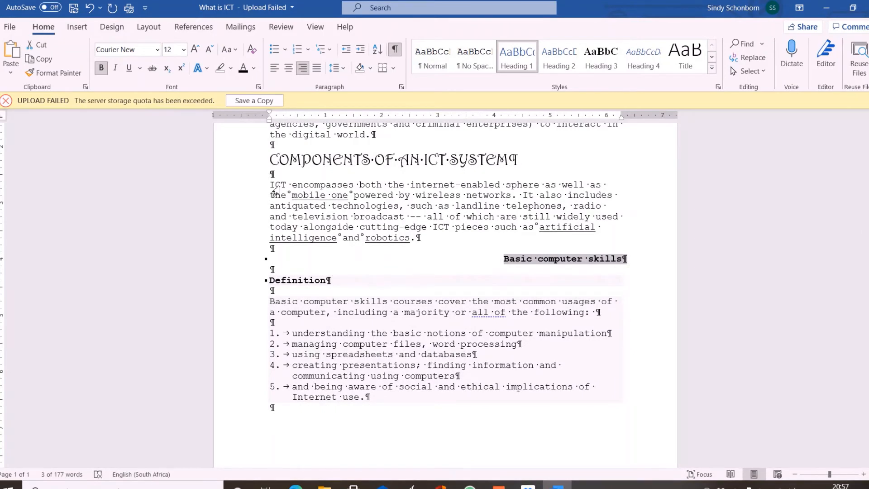
drag(270, 185, 426, 239)
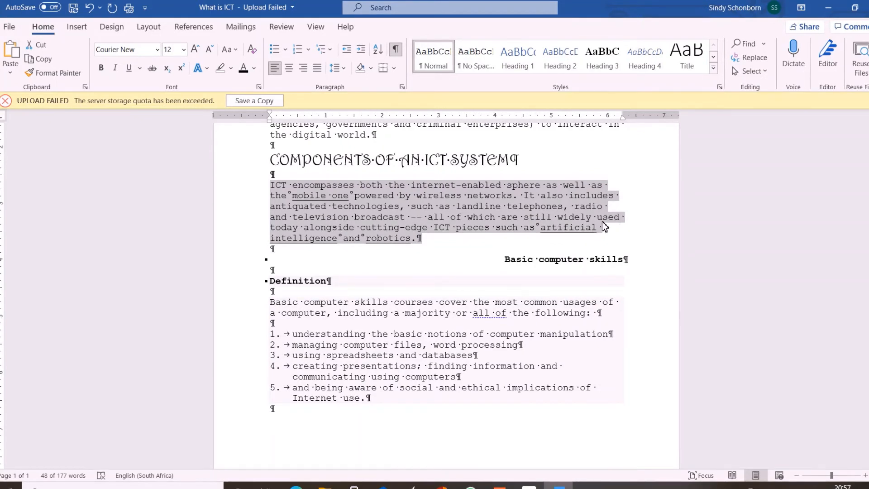
click(318, 69)
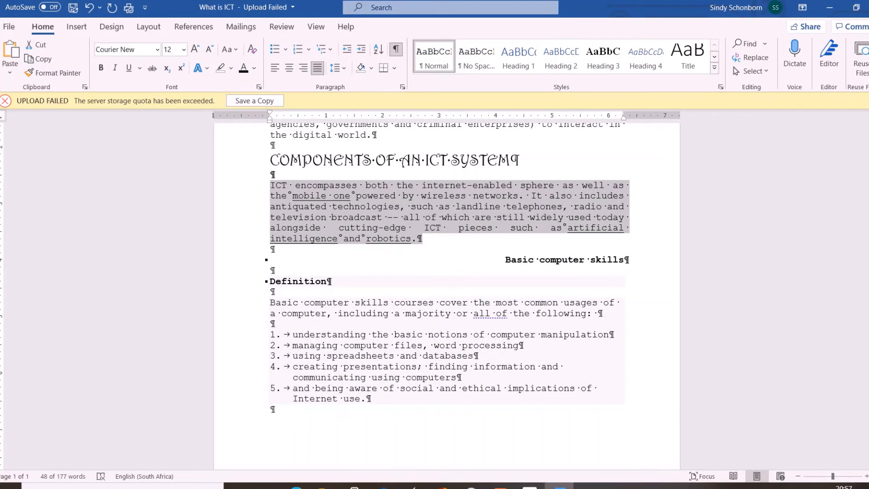
- Set the line spacing of the five-item numbered list to 1,5 lines in the paragraph settings
scroll(447, 267, down, 5)
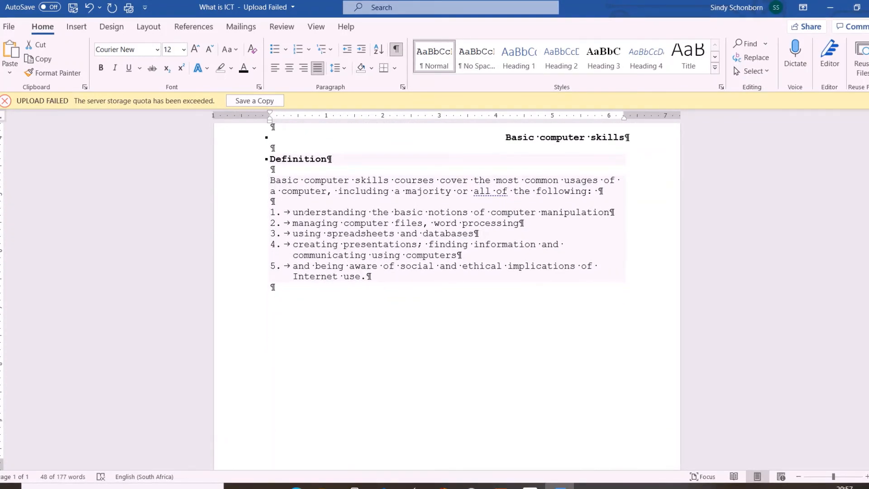
drag(293, 212, 372, 277)
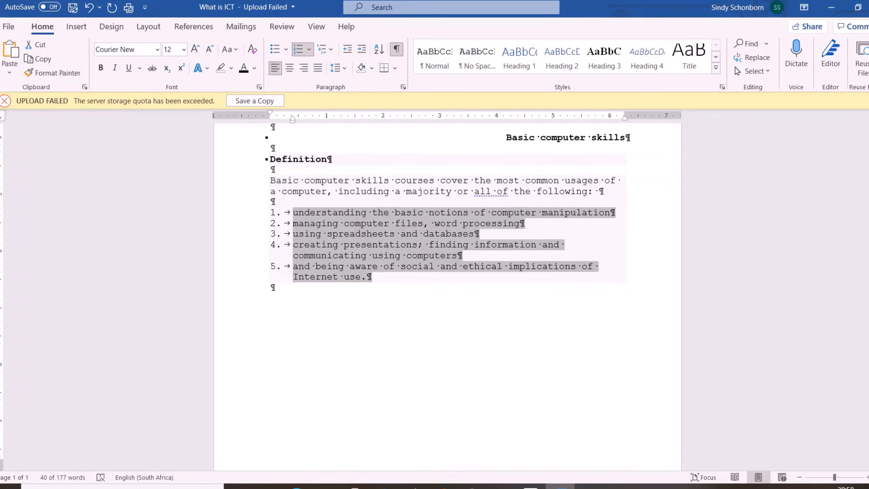
click(346, 68)
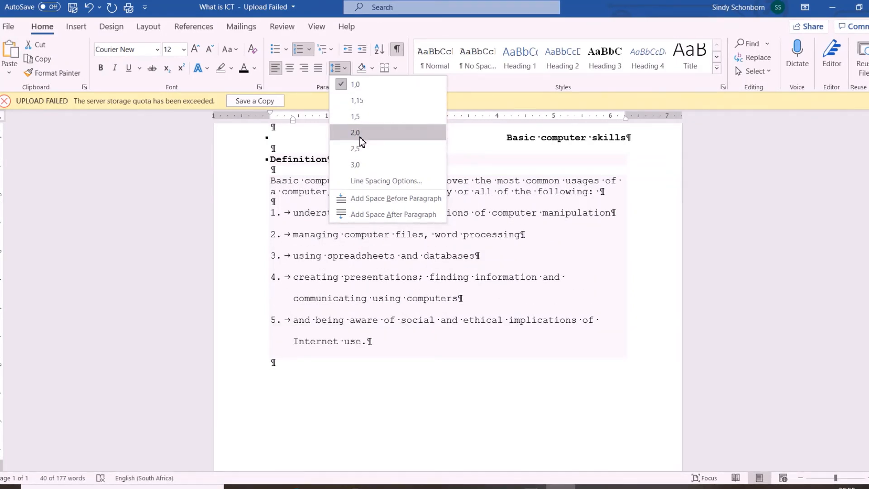
click(306, 86)
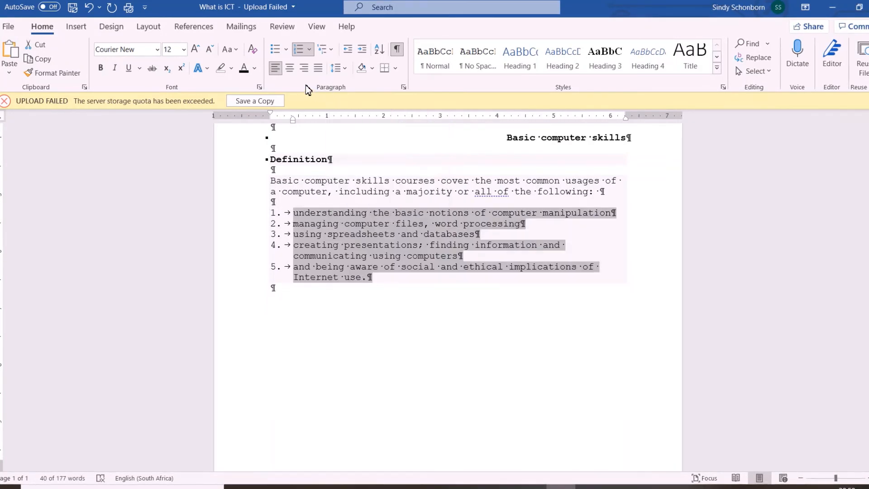
click(403, 89)
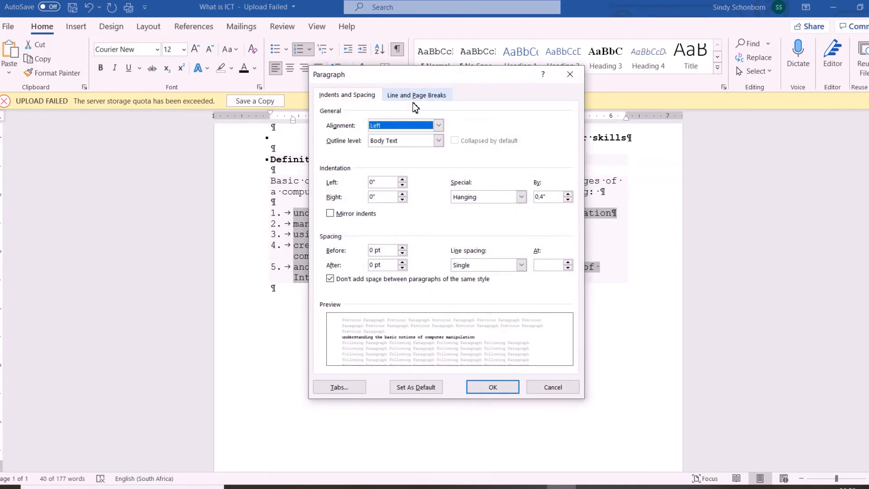
click(496, 267)
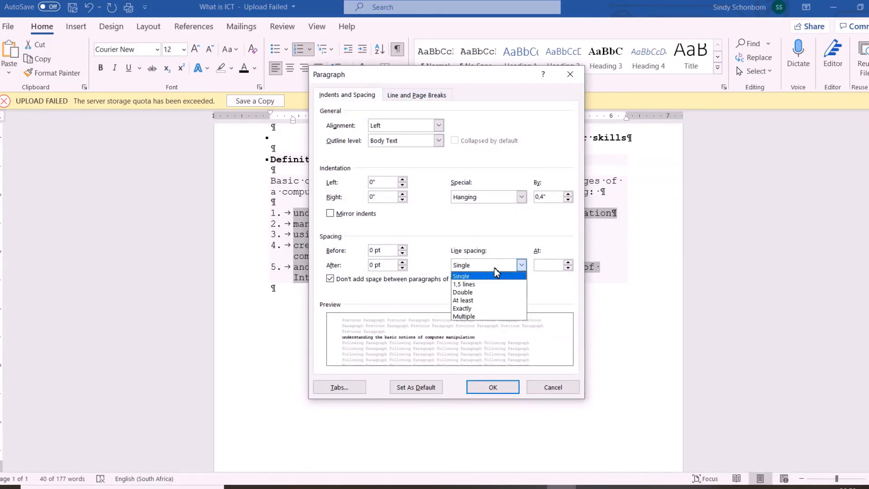
click(462, 285)
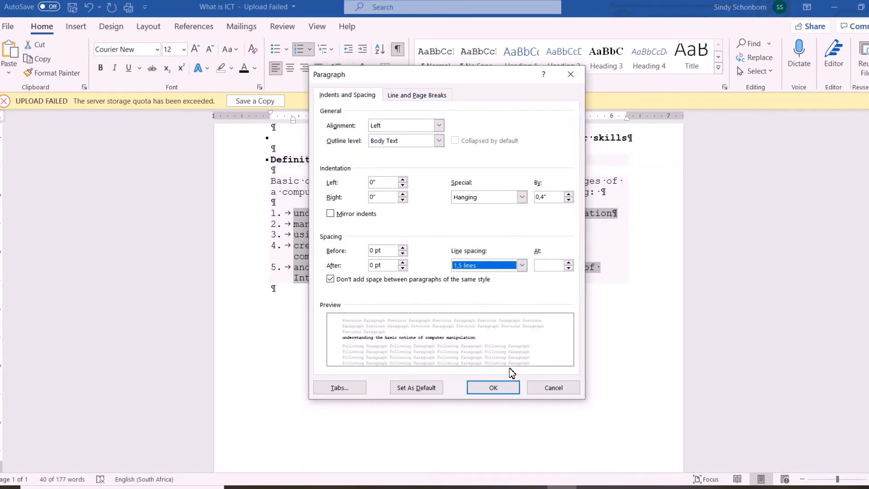
click(493, 389)
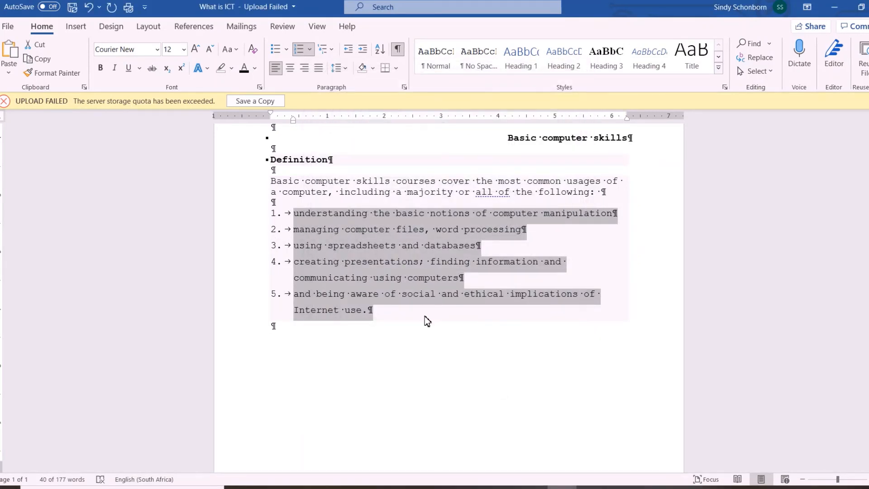